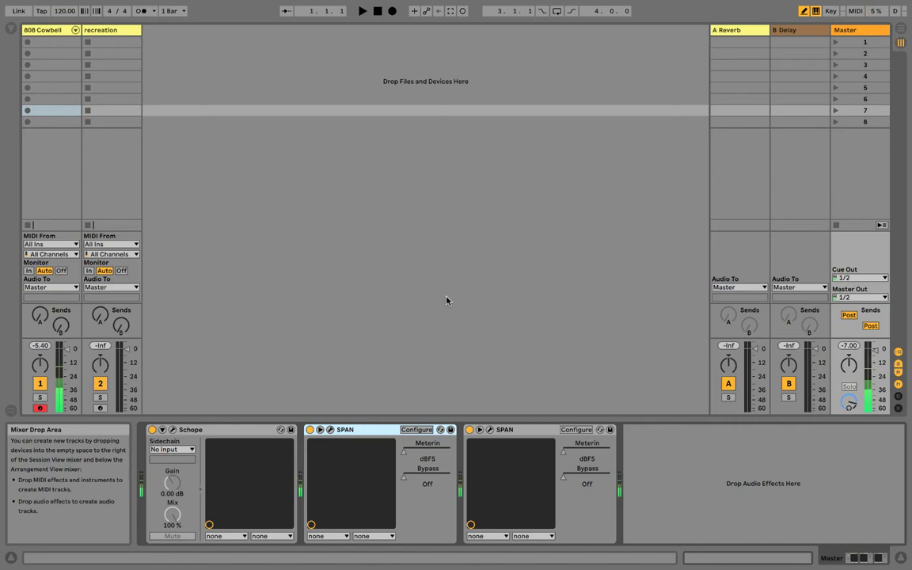
- Freeze the spectrum in the master's third SPAN analyser with HOLD, then close its window
left_click(489, 430)
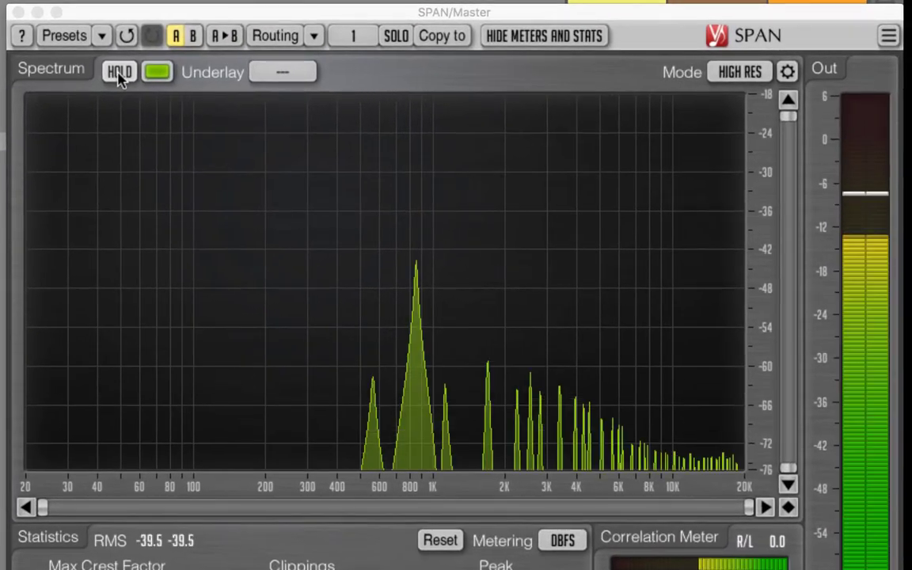
left_click(163, 73)
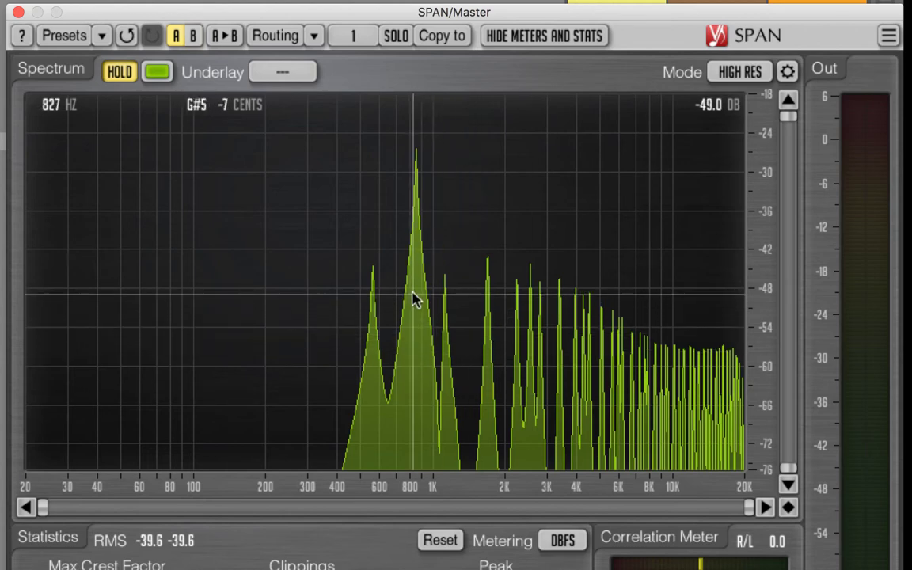
left_click(18, 12)
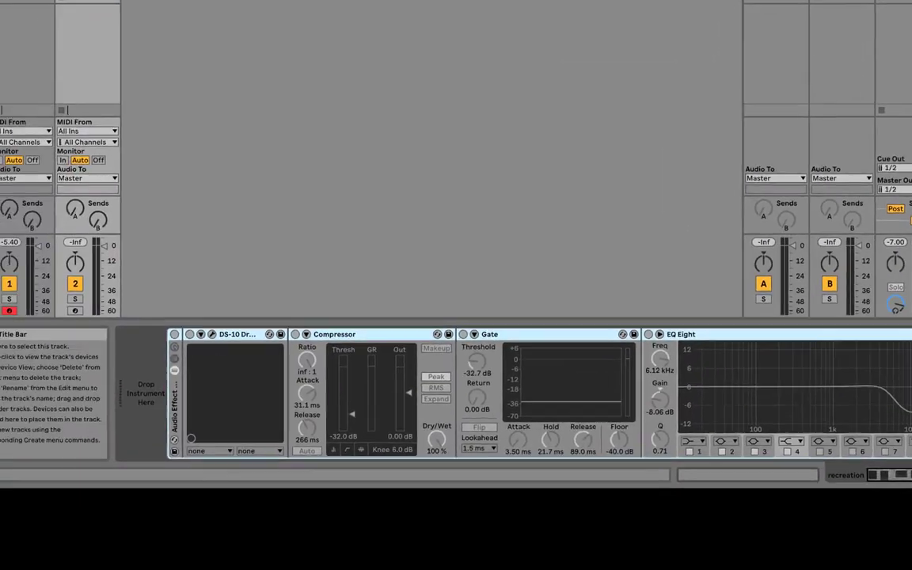
- Load a default Analog synth at the front of the chain, ahead of DS-10
key("super+alt+b")
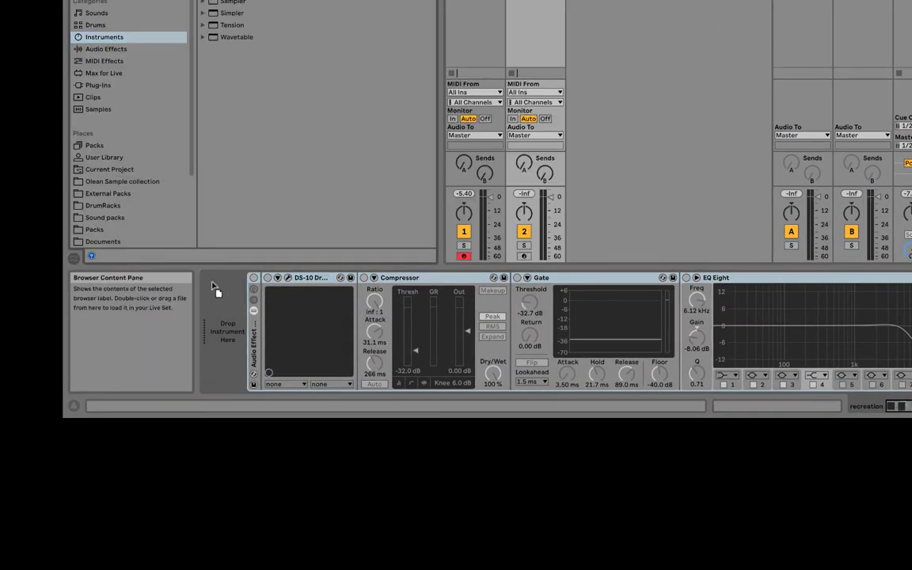
left_click_drag(216, 289, 224, 322)
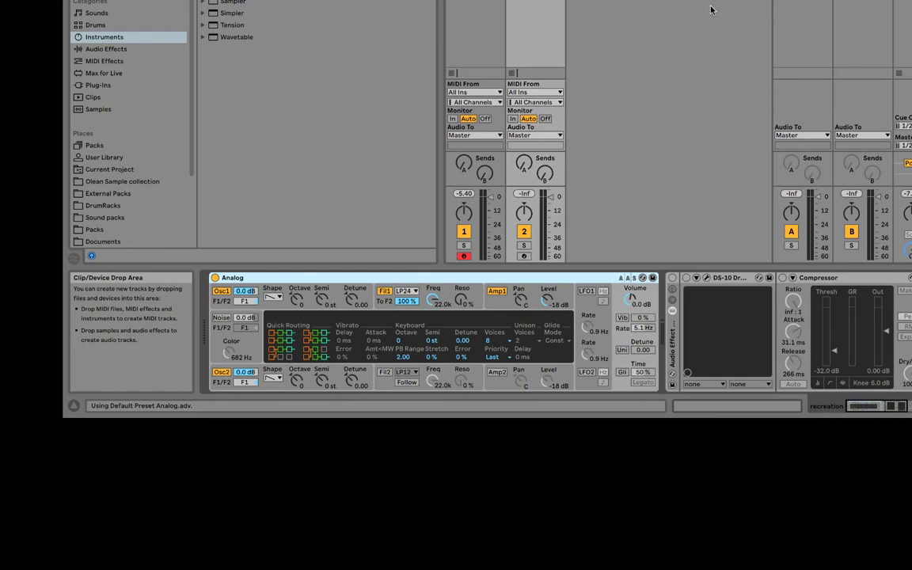
key("super+alt+b")
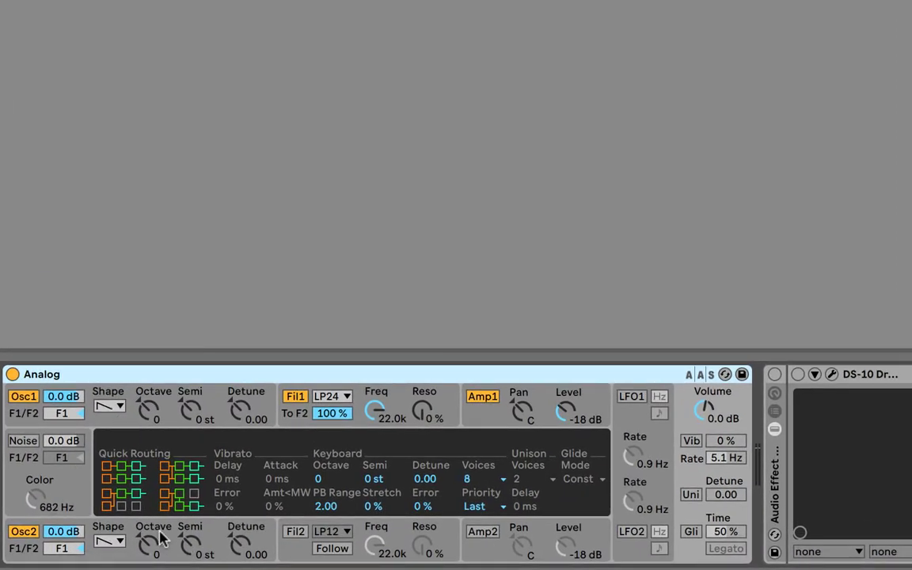
- Tune Analog's Osc2 Semi to +7 st and set its F1/F2 routing to 50/50
left_click(167, 484)
mouse_move(189, 543)
left_mouse_down()
mouse_move(189, 528)
mouse_move(187, 549)
left_mouse_up()
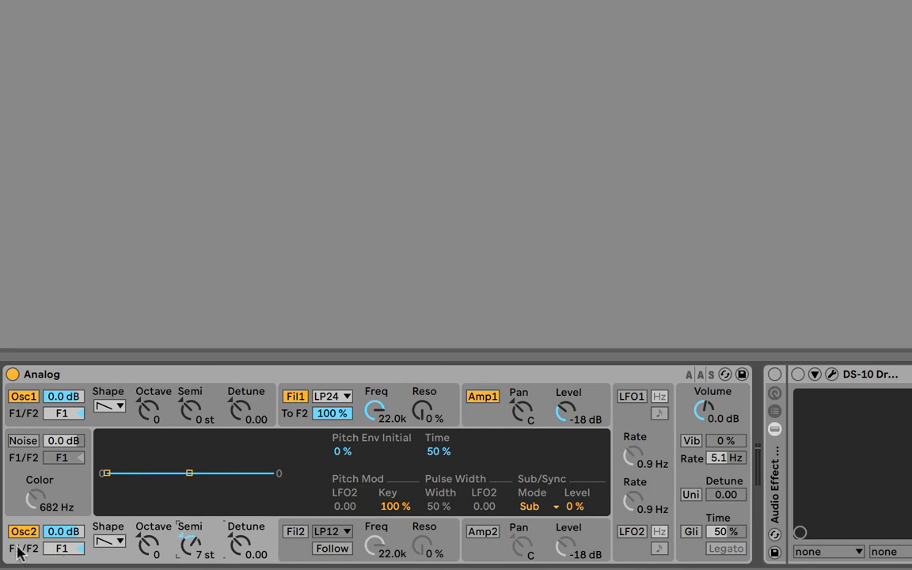
left_click_drag(63, 548, 63, 534)
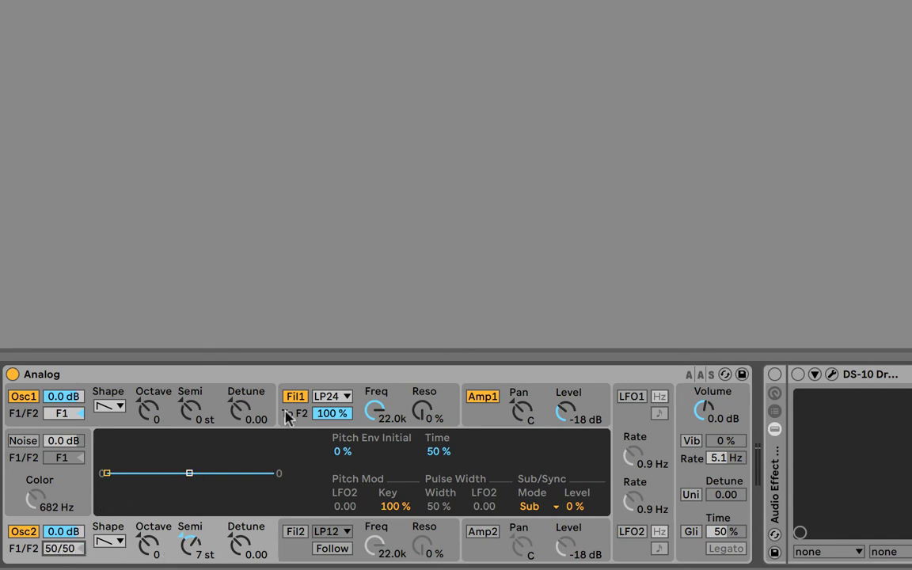
- Enable Filter 2 as a Band-pass 6dB/oct and cut Filter 1's To F2 send to 0%
left_click(295, 531)
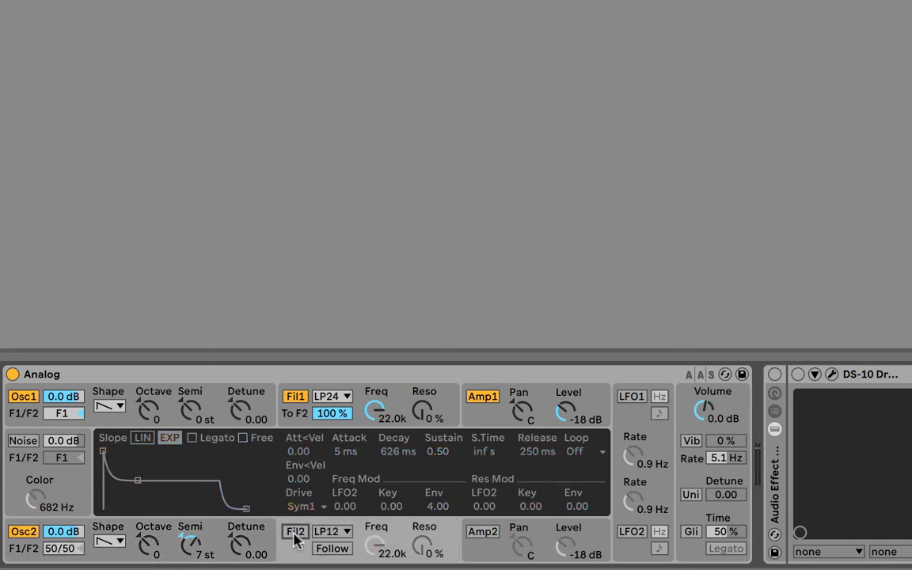
left_click(333, 535)
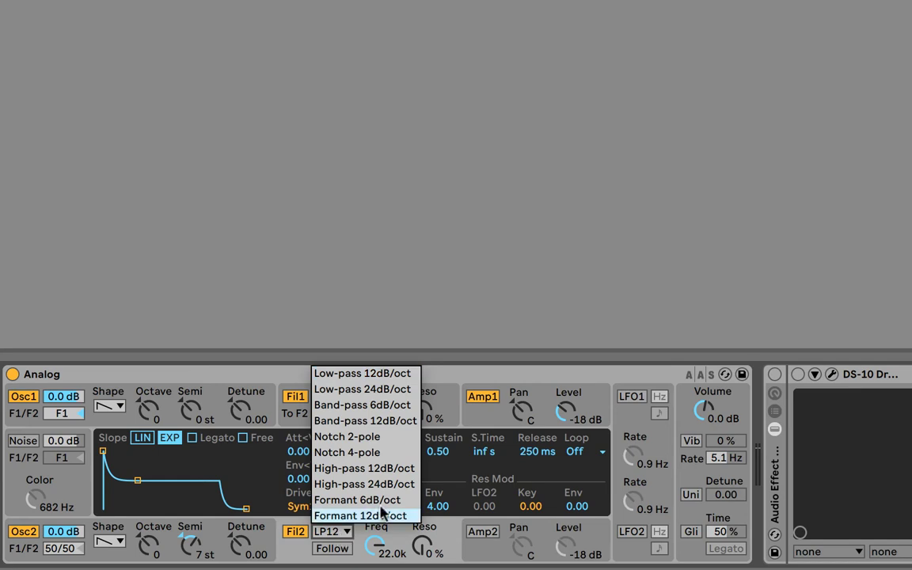
left_click(382, 406)
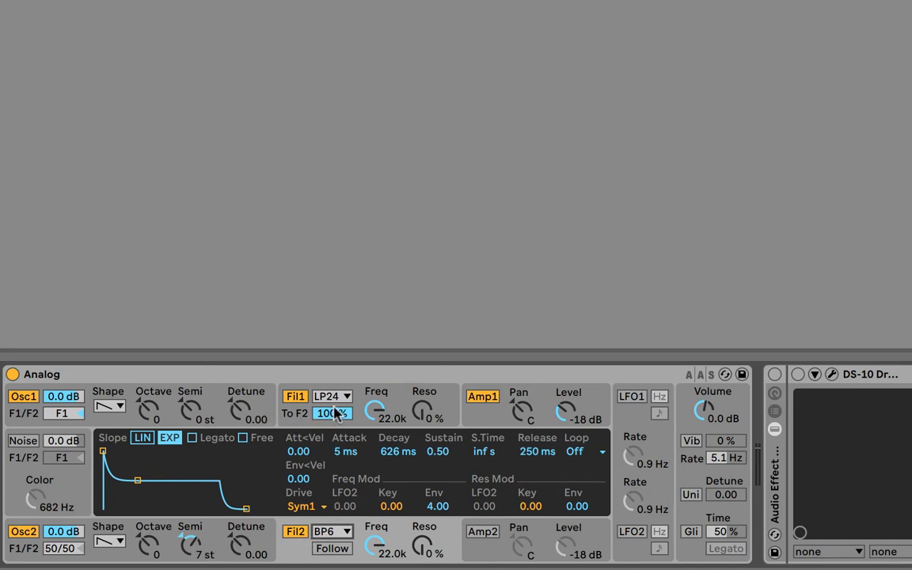
left_click(330, 413)
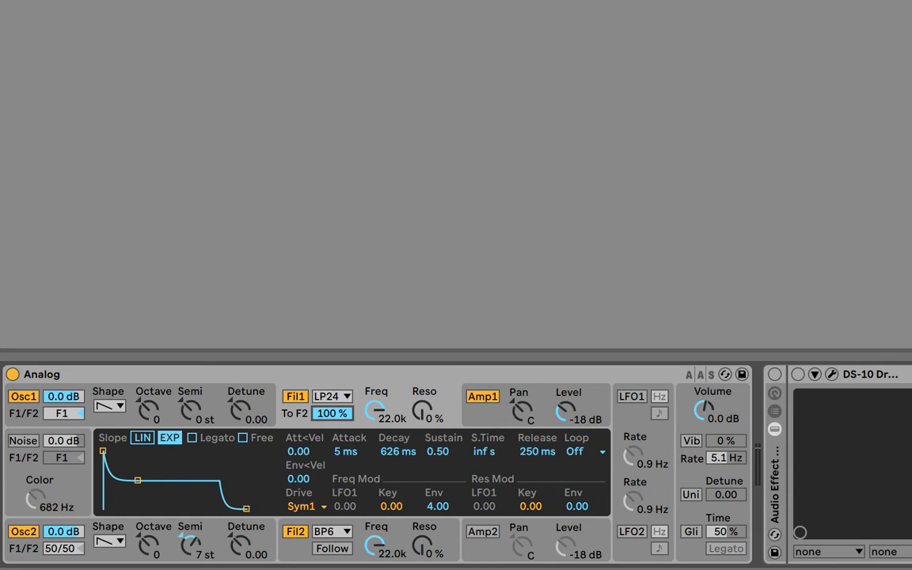
left_click_drag(330, 413, 330, 467)
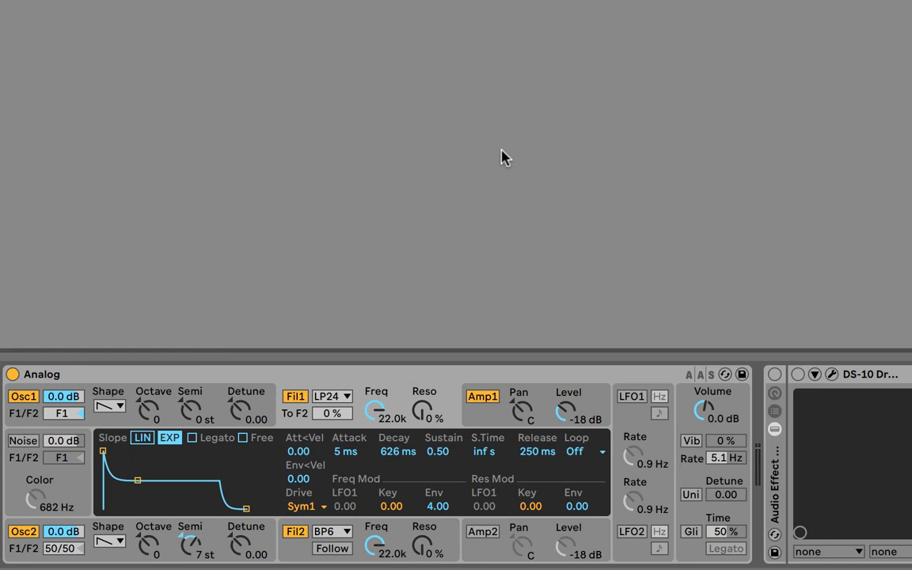
- Enable Amp2 and give the amp envelope 0.00 sustain and a roughly 526 ms decay
left_click(491, 417)
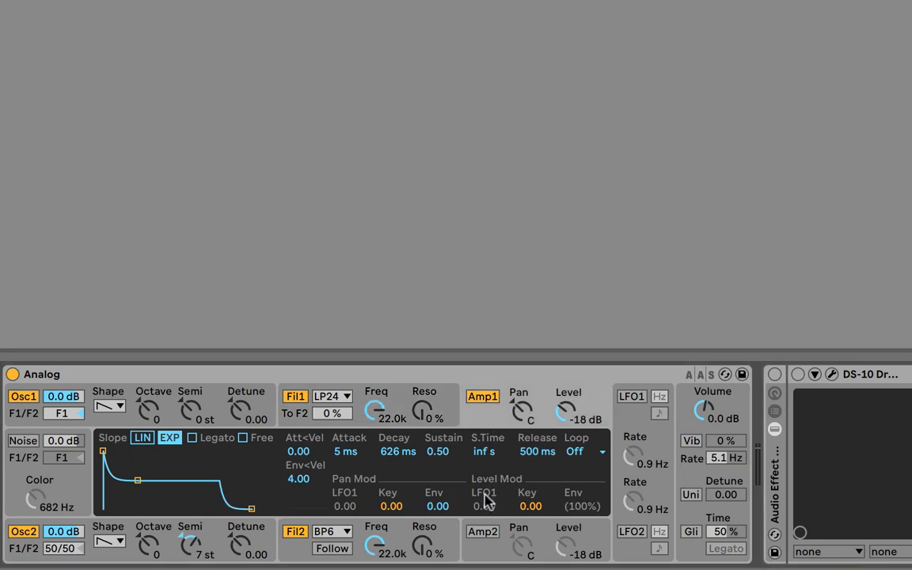
left_click(482, 532)
left_click(491, 427)
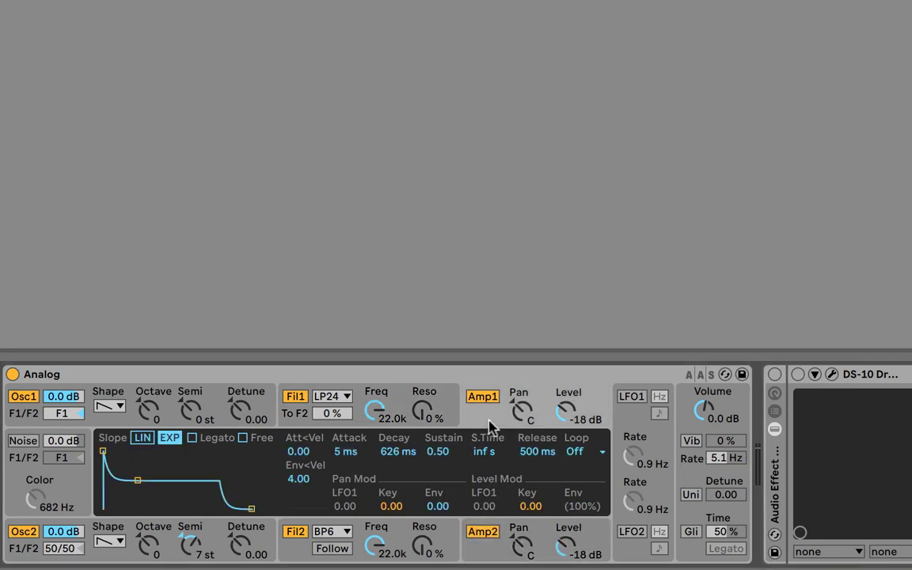
left_click_drag(137, 481, 137, 508)
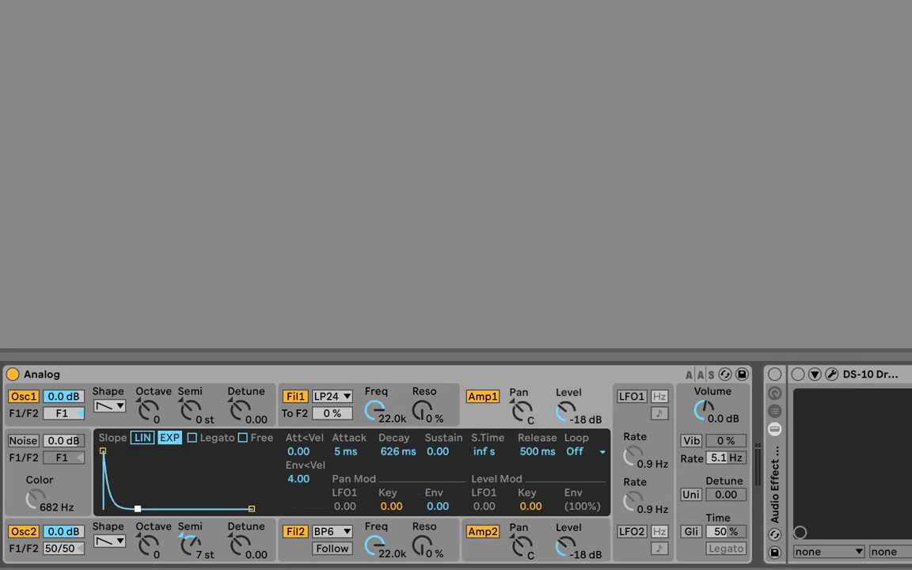
mouse_move(393, 454)
left_mouse_down()
mouse_move(393, 475)
mouse_move(398, 451)
left_mouse_up()
mouse_move(396, 452)
left_mouse_down()
mouse_move(396, 490)
mouse_move(396, 459)
mouse_move(396, 467)
left_mouse_up()
- Set Filter 2's cutoff to 850 Hz and its resonance to 61%
mouse_move(372, 545)
left_mouse_down()
mouse_move(372, 569)
mouse_move(370, 538)
mouse_move(378, 533)
left_mouse_up()
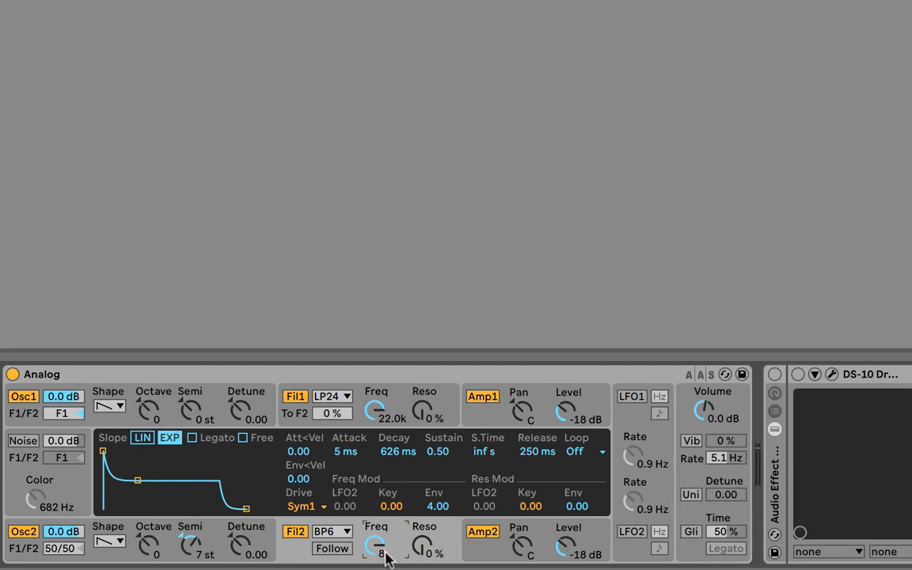
type("850")
key("Return")
left_click_drag(423, 551, 423, 507)
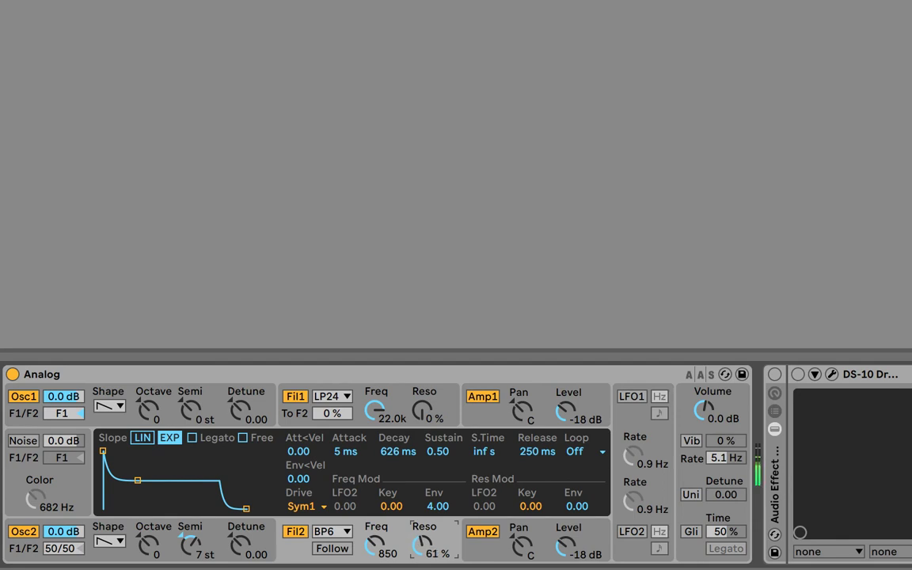
left_click_drag(424, 546, 419, 556)
- Reset Filter 1's Freq Mod Env amount to 0.00
left_click(375, 407)
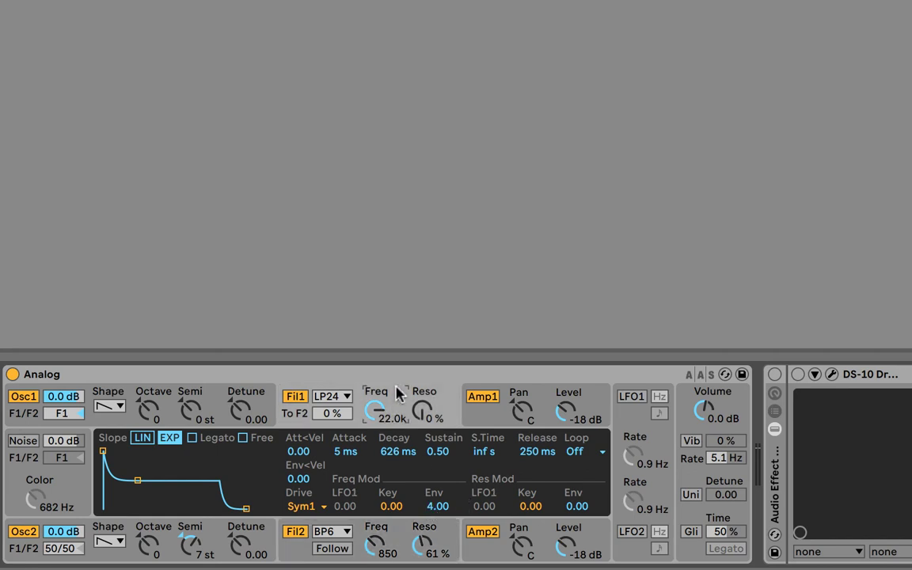
left_click(434, 506)
key("Delete")
left_click(241, 419)
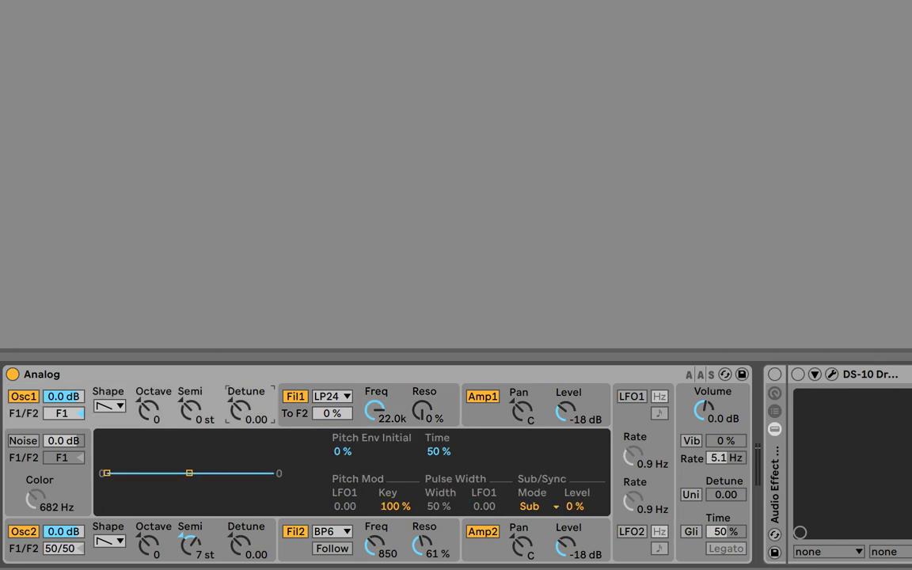
left_click_drag(239, 410, 239, 408)
left_click_drag(237, 409, 238, 389)
left_click_drag(238, 545, 237, 486)
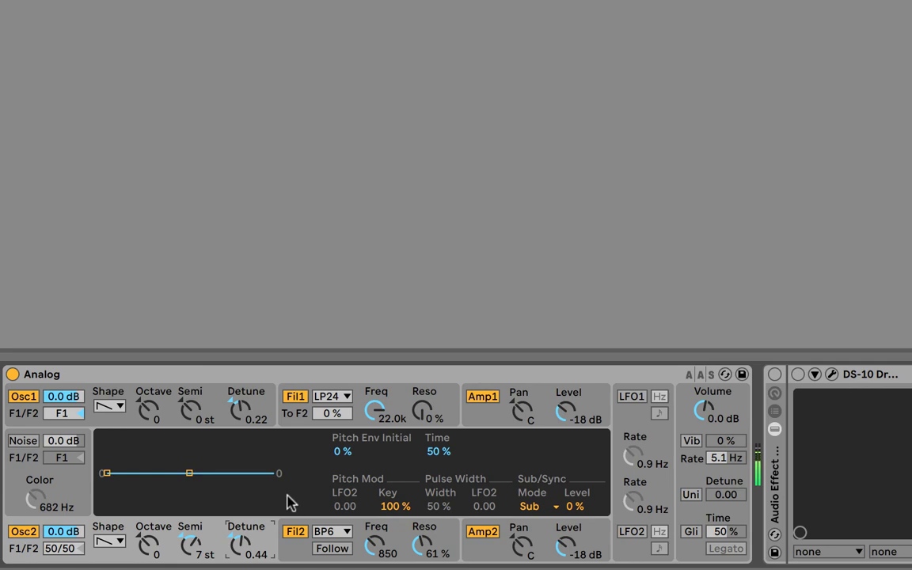
left_click(236, 543)
key("Delete")
left_click(231, 407)
key("Delete")
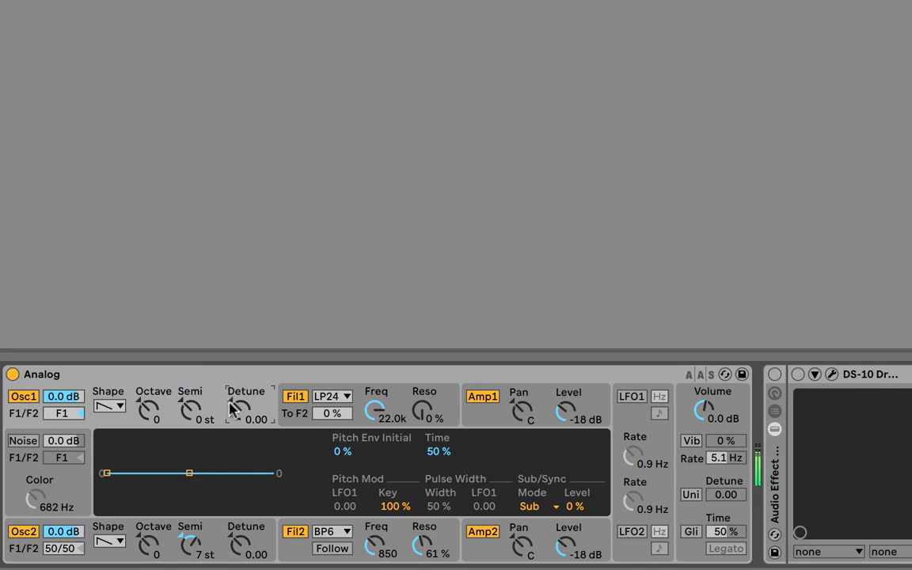
key("ctrl+z")
key("ctrl+z")
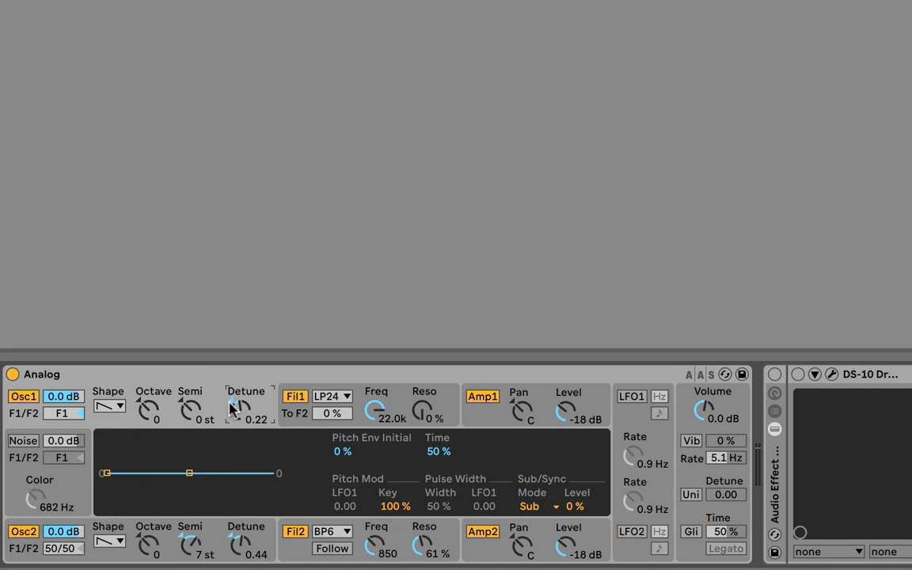
- Drop the Amp1 envelope's Sustain to 0.00, leaving a 542 ms decay
left_click(486, 406)
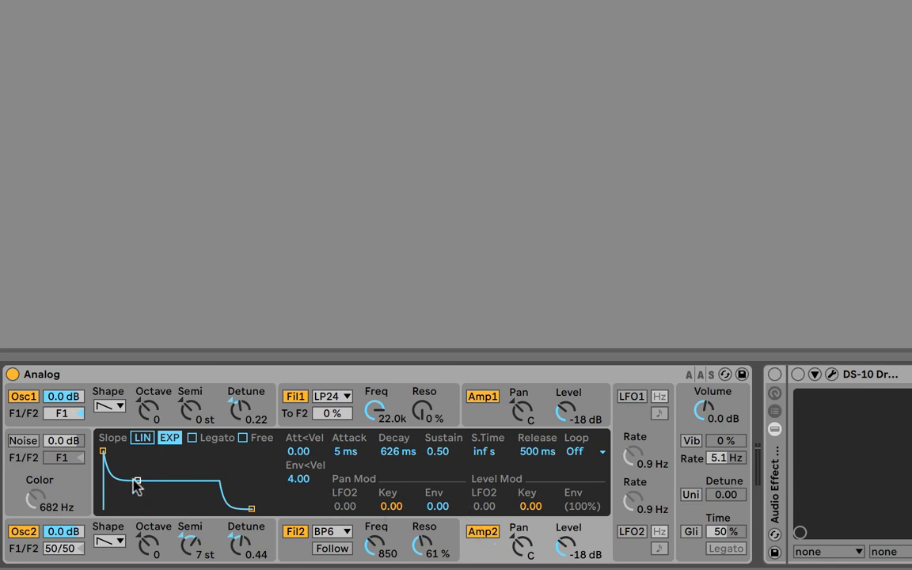
left_click_drag(137, 482, 133, 511)
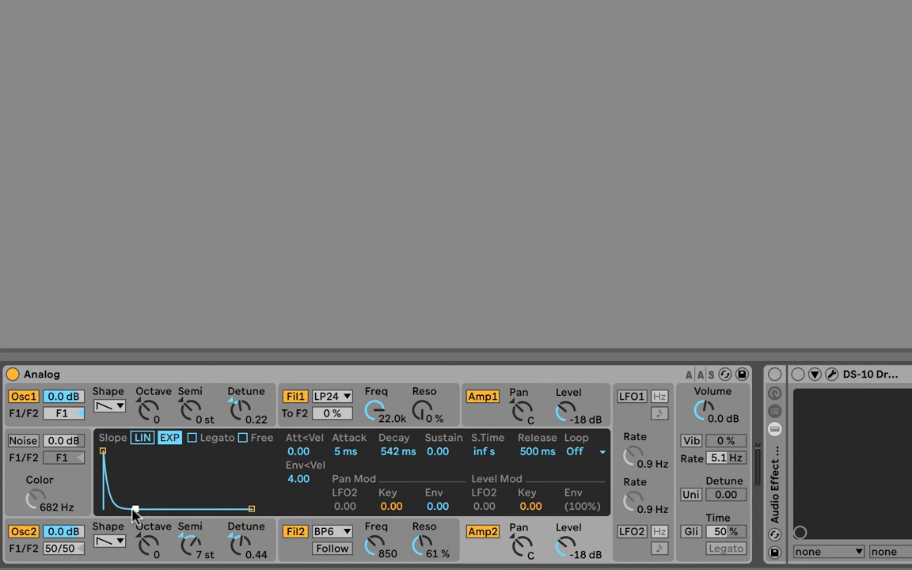
- Switch on the Audio Effect Rack and DS-10 Drum Shaper, and show the DS-10 plug-in window
scroll(566, 474, "right", 5)
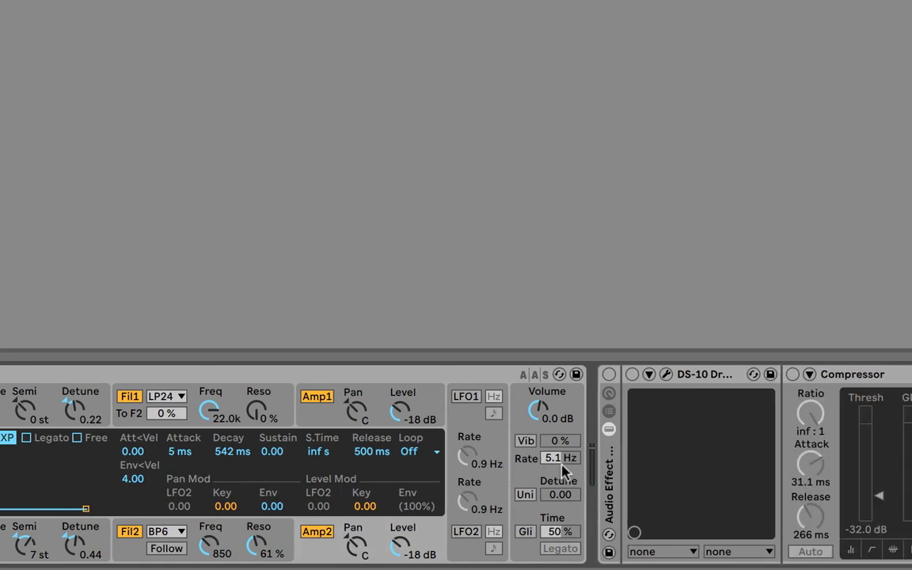
scroll(563, 469, "right", 10)
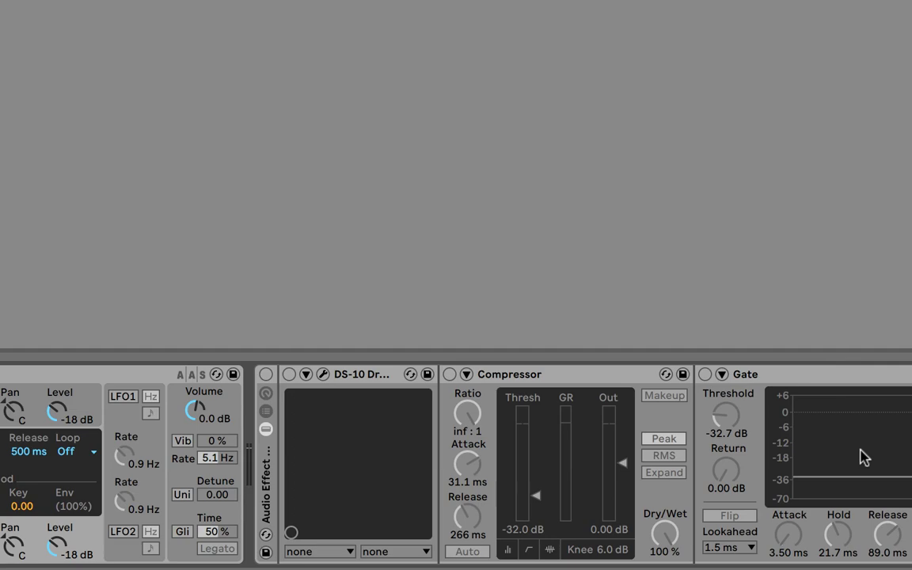
left_click(266, 374)
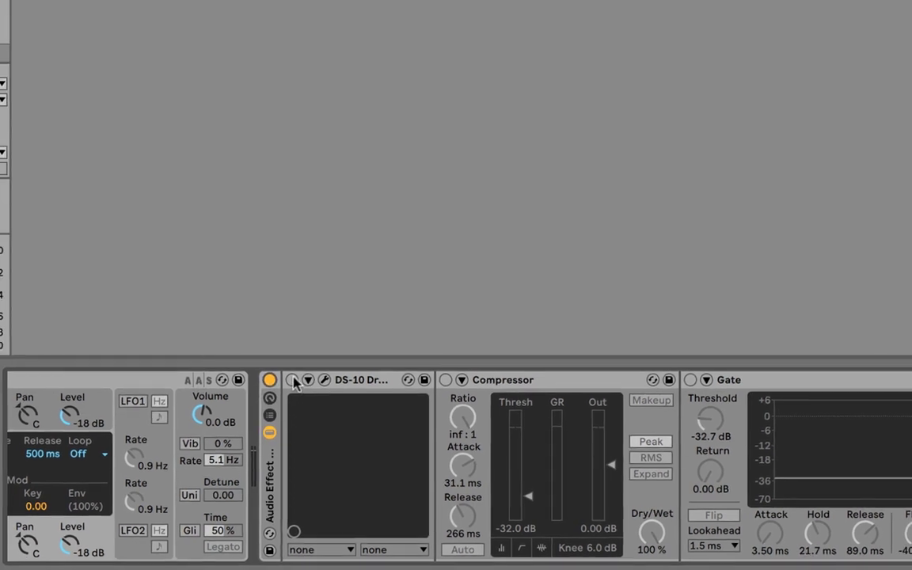
left_click(289, 375)
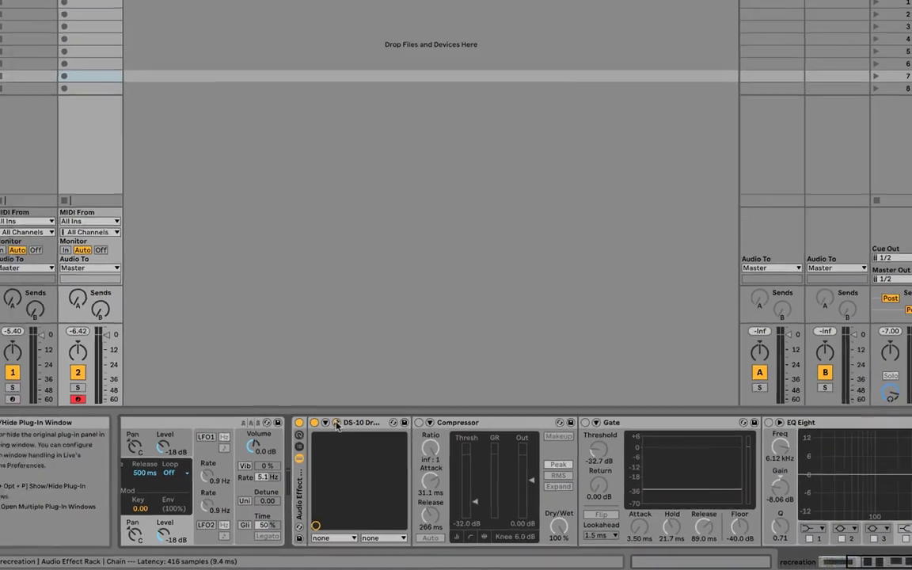
left_click(336, 423)
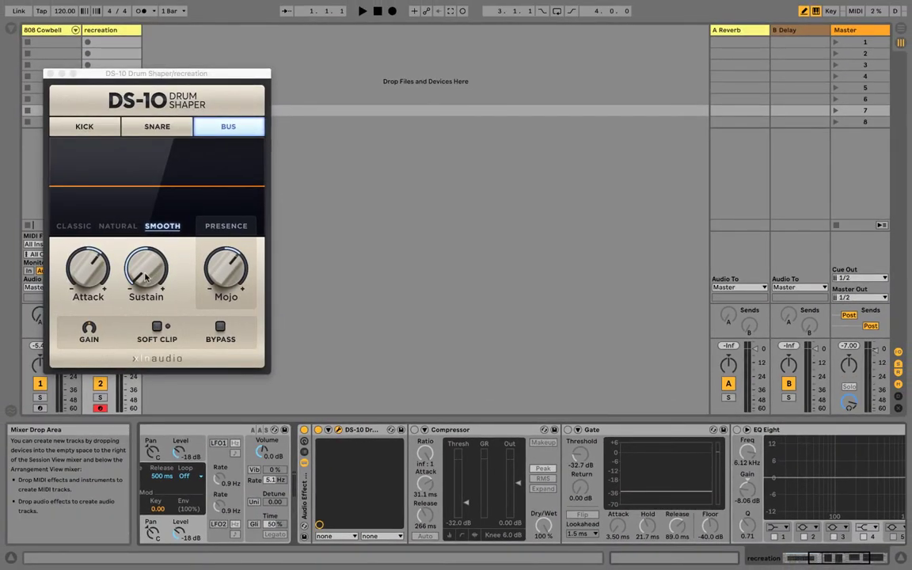
- Lower the DS-10's Sustain knob and adjust its Mojo amount
left_click_drag(145, 275, 149, 291)
left_click_drag(222, 266, 231, 245)
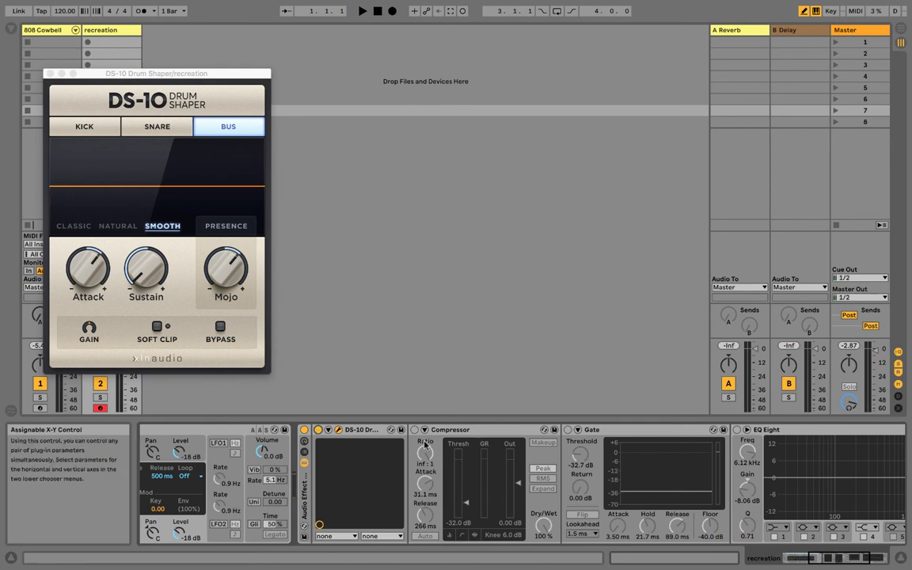
- Bypass the Compressor briefly to compare, then leave it switched on
left_click(414, 430)
left_click(413, 430)
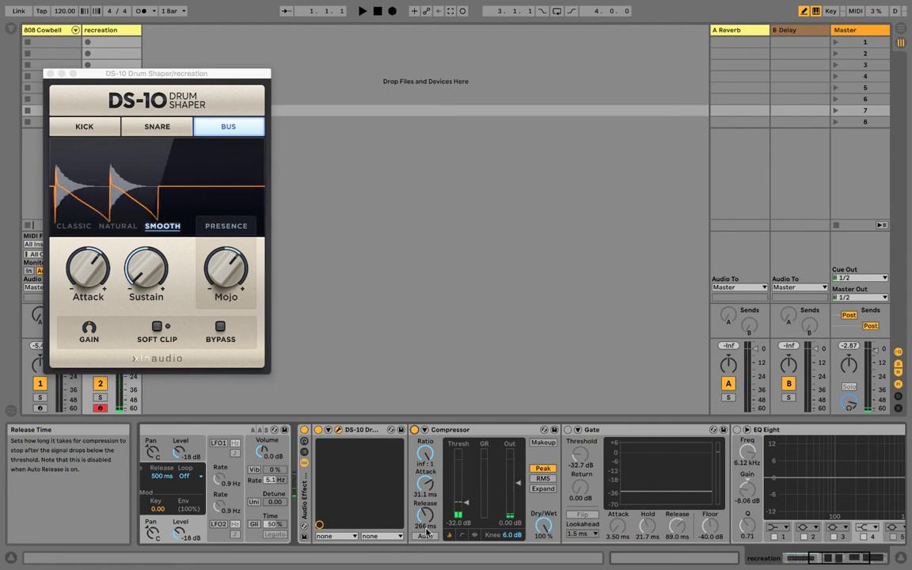
- Turn on the Gate, gating at −32.7 dB threshold with 89.0 ms release, then bring EQ Eight into view
left_click(567, 430)
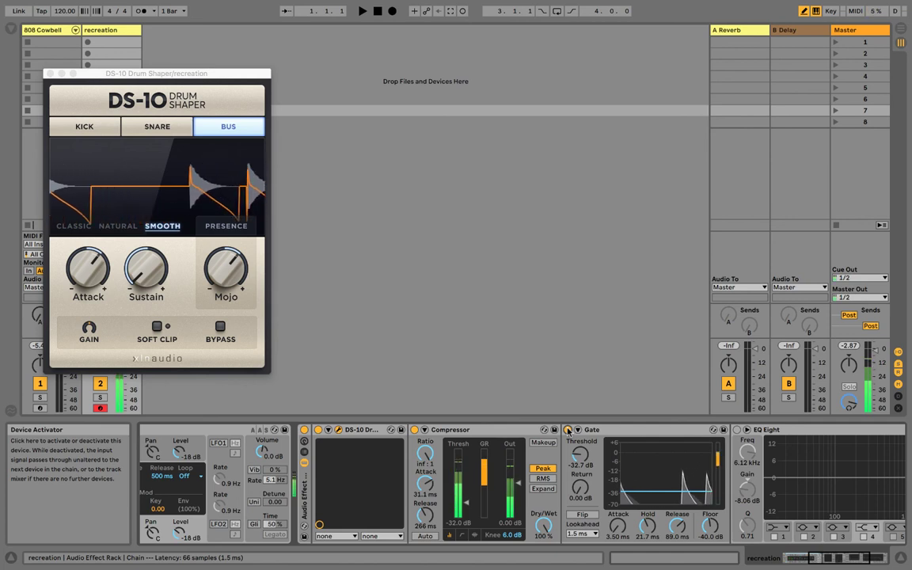
scroll(568, 431, "right", 2)
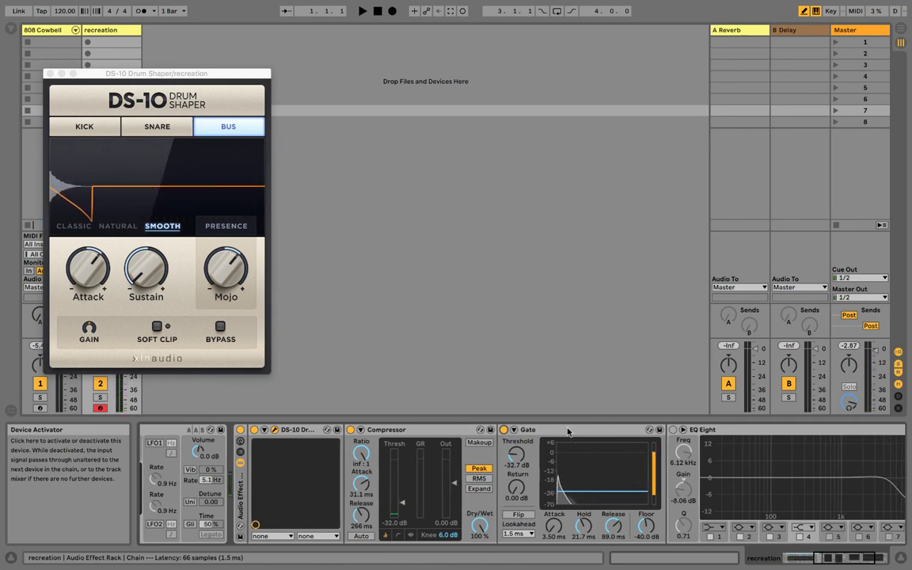
scroll(568, 431, "right", 4)
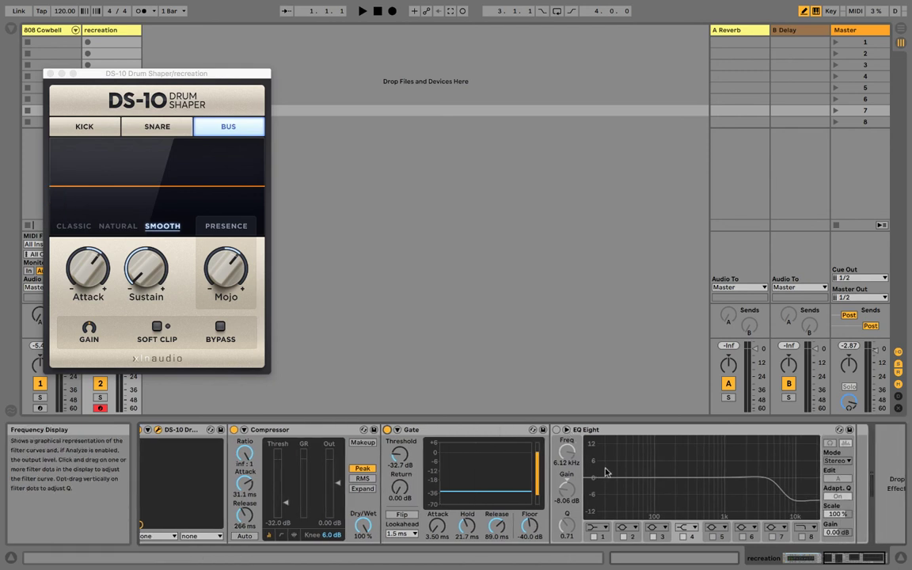
- Activate EQ Eight's −8.06 dB high-shelf cut at 6.12 kHz and close the DS-10 window
left_click(556, 429)
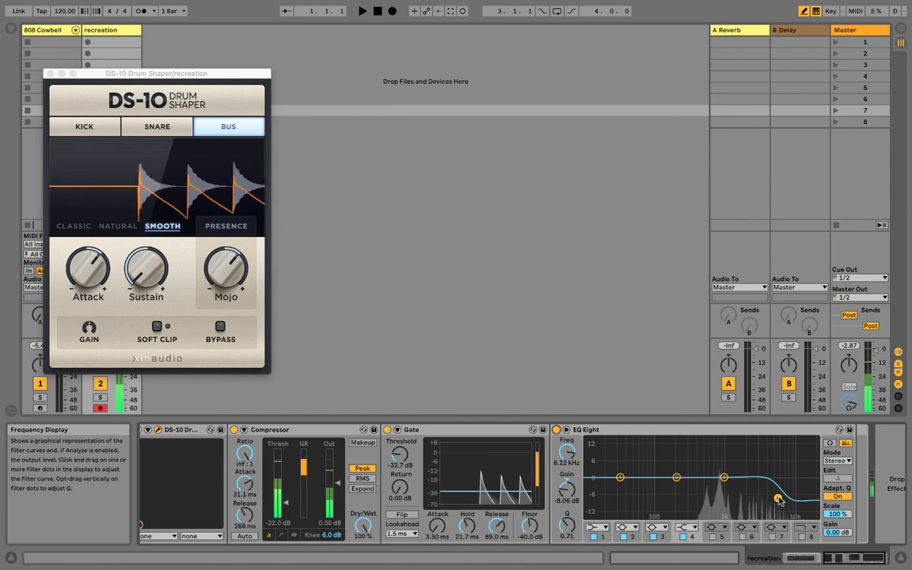
left_click(49, 73)
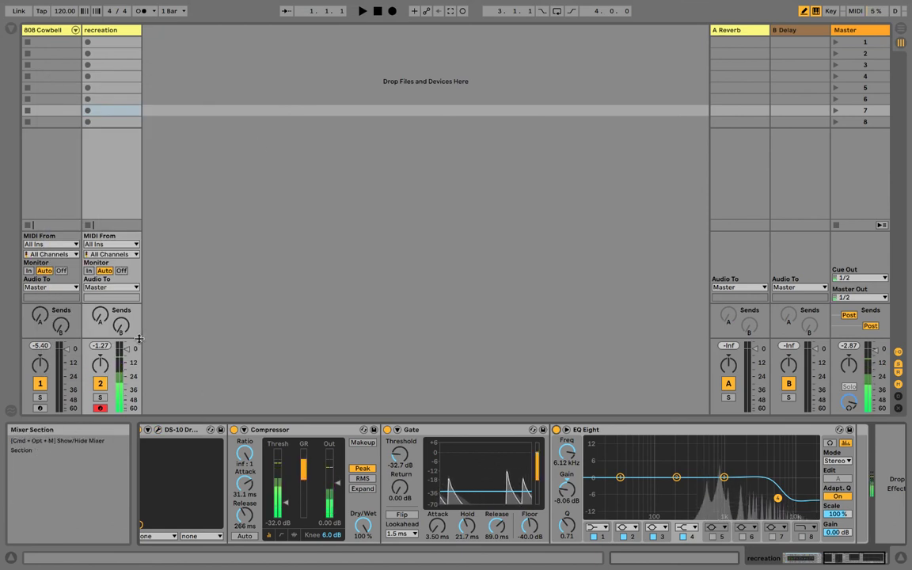
- Return to Analog and play the cowbell, lowering the keyboard octave (Z) to C2–D3
scroll(531, 491, "left", 5)
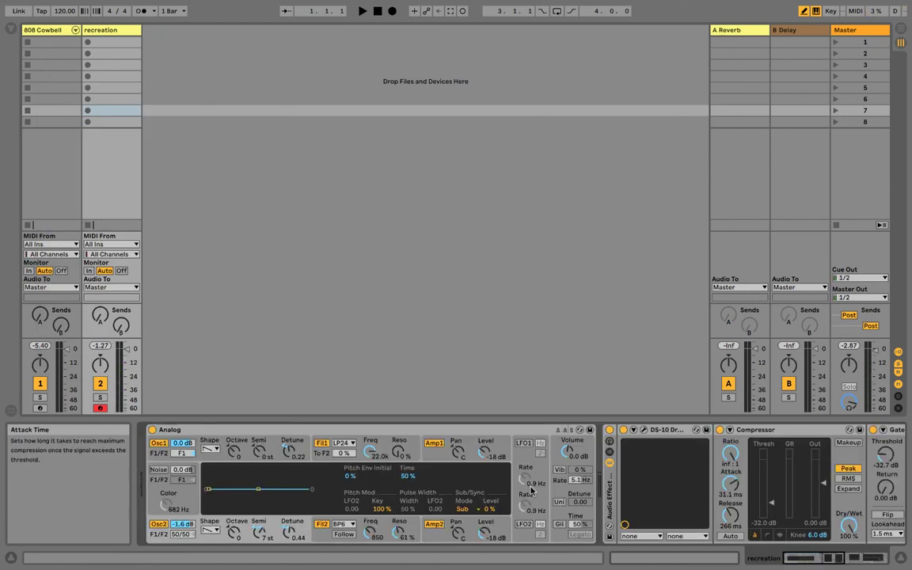
scroll(458, 473, "right", 5)
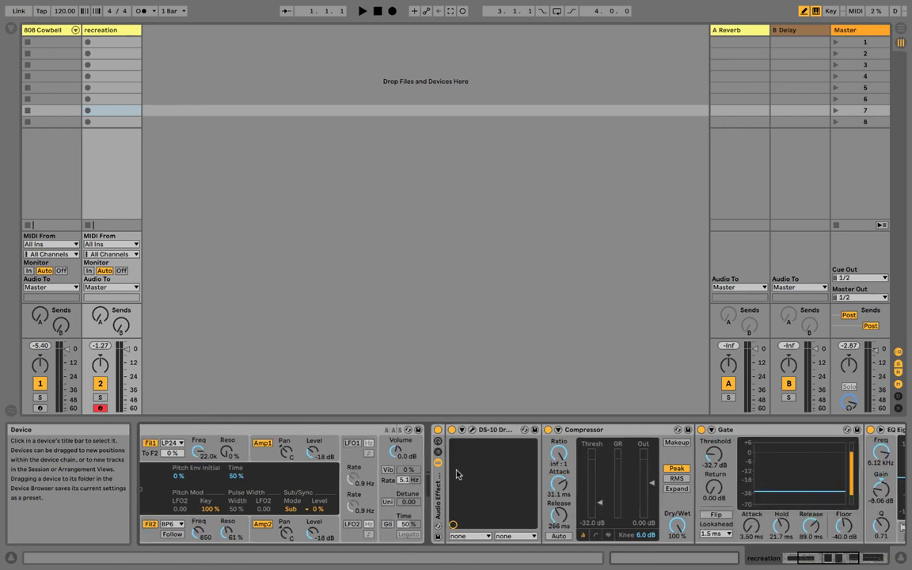
scroll(456, 474, "left", 4)
scroll(475, 483, "right", 5)
scroll(518, 500, "left", 6)
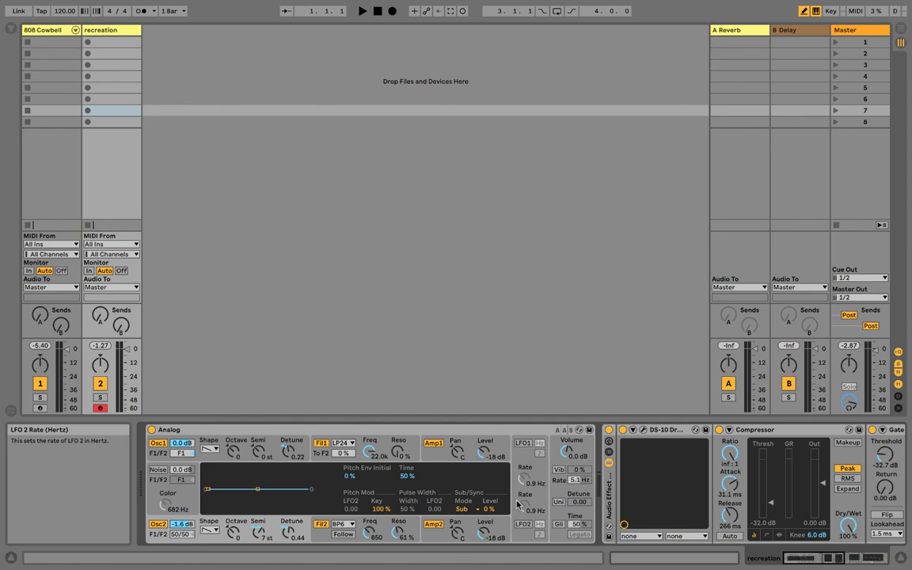
key("a")
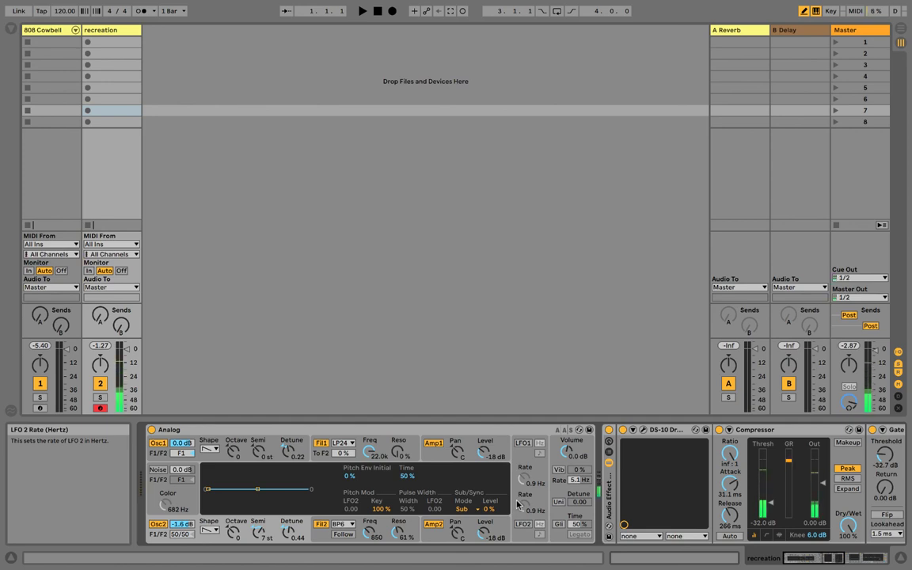
key("z")
key("a")
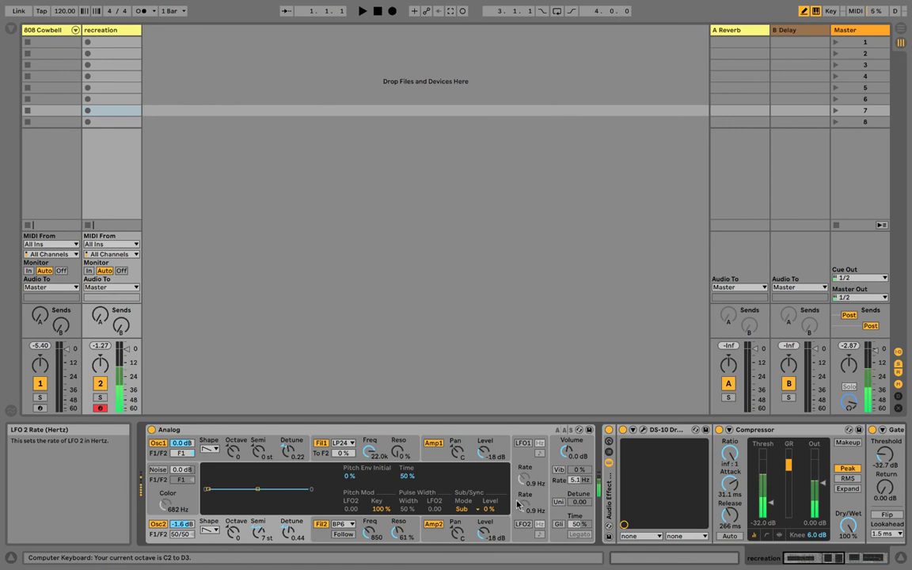